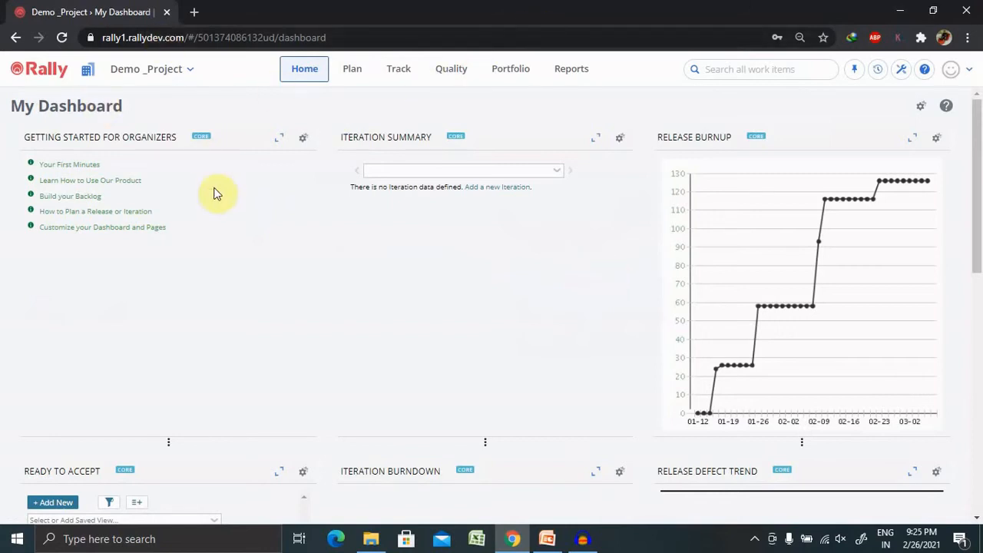
# Step: Open the Demo _Project backlog and start adding a new work item of type User Story
pyautogui.click(352, 74)
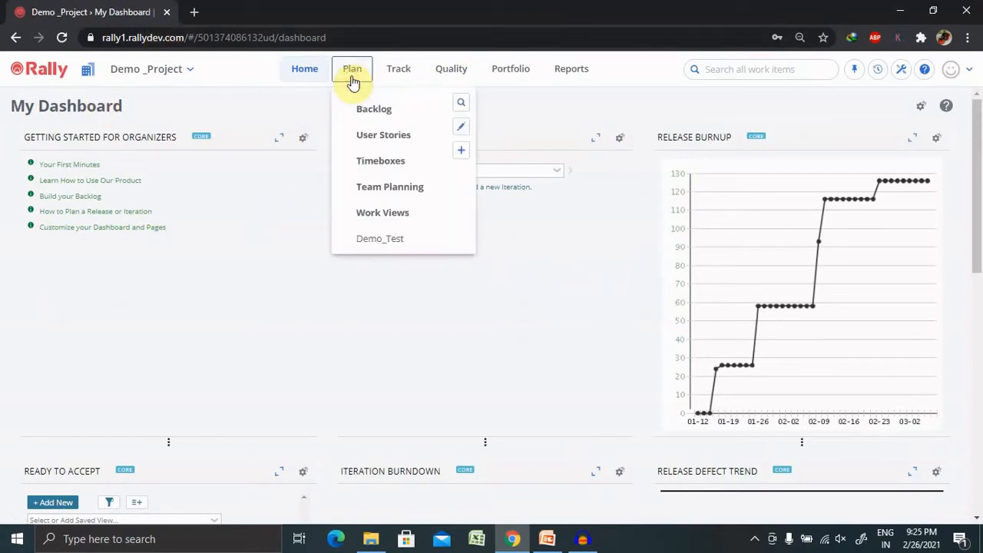
pyautogui.click(387, 115)
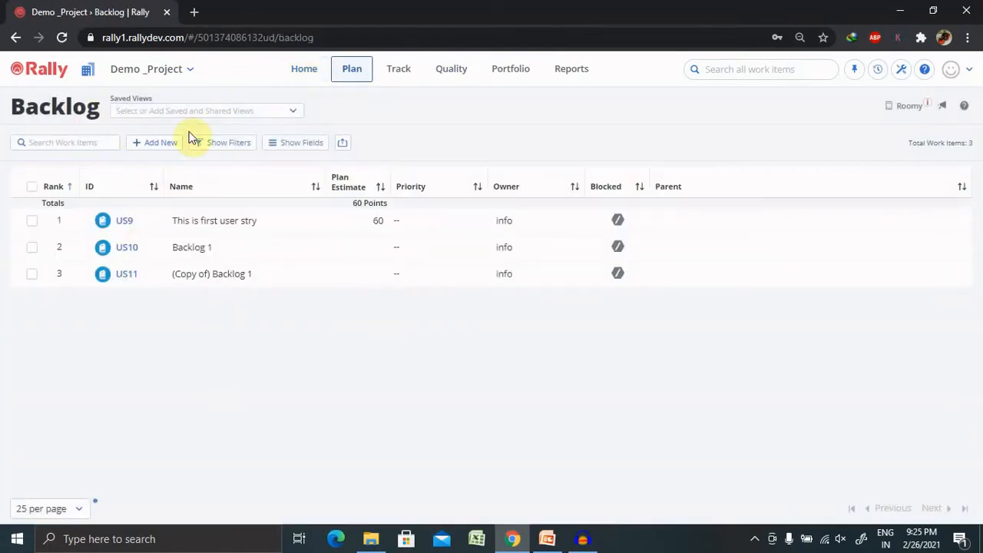
pyautogui.click(157, 144)
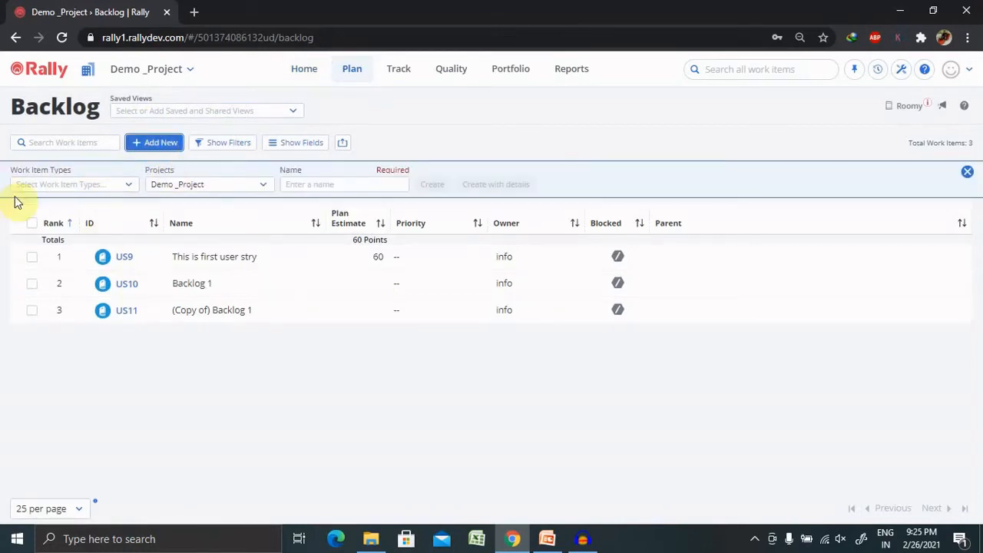
pyautogui.click(130, 185)
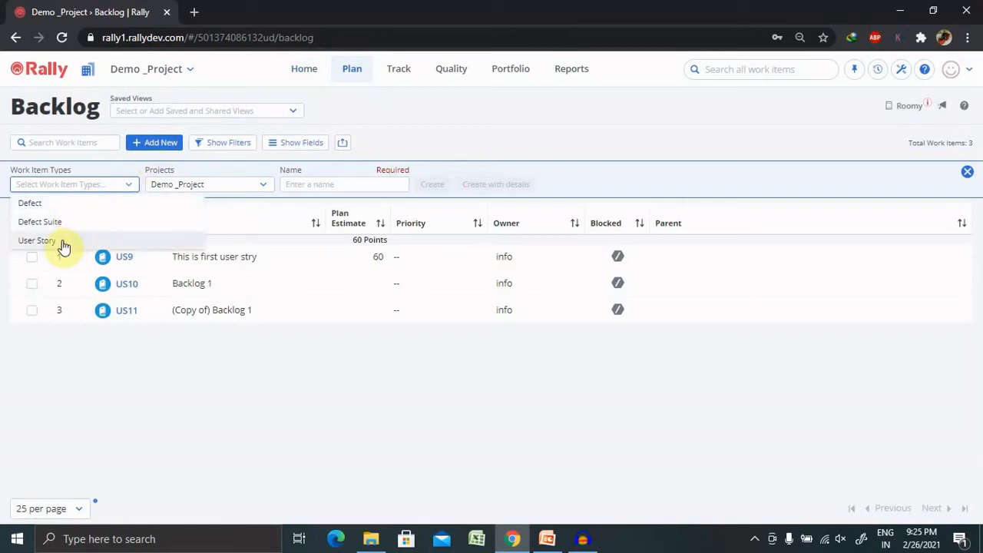
pyautogui.click(63, 244)
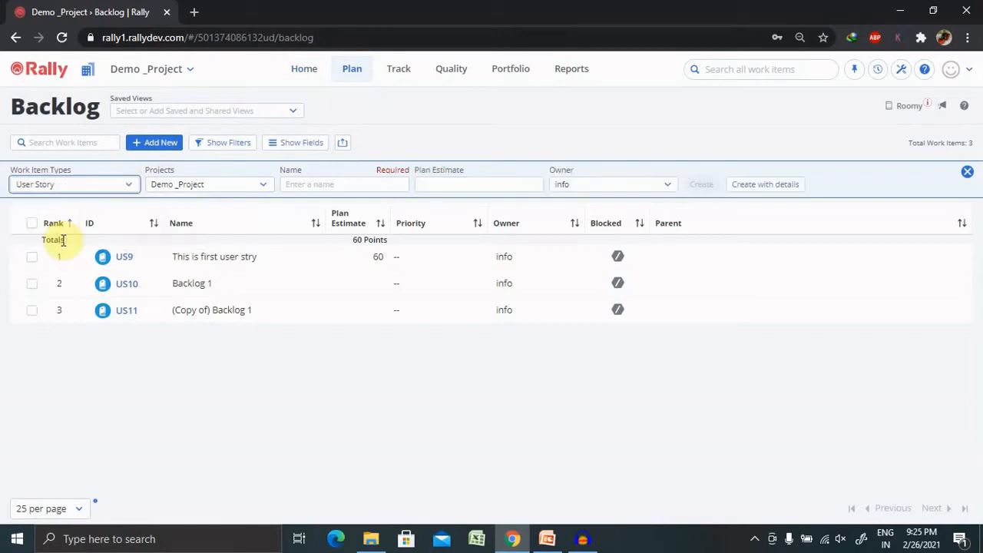
# Step: Name the user story Backlog2, leave the plan estimate empty, and continue to its detailed creation form
pyautogui.click(356, 184)
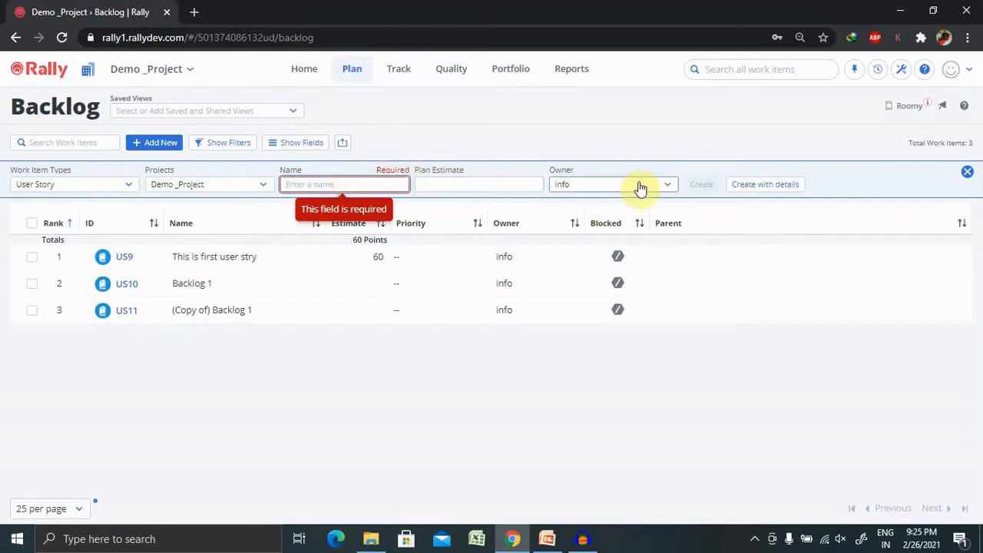
pyautogui.write('Backlog')
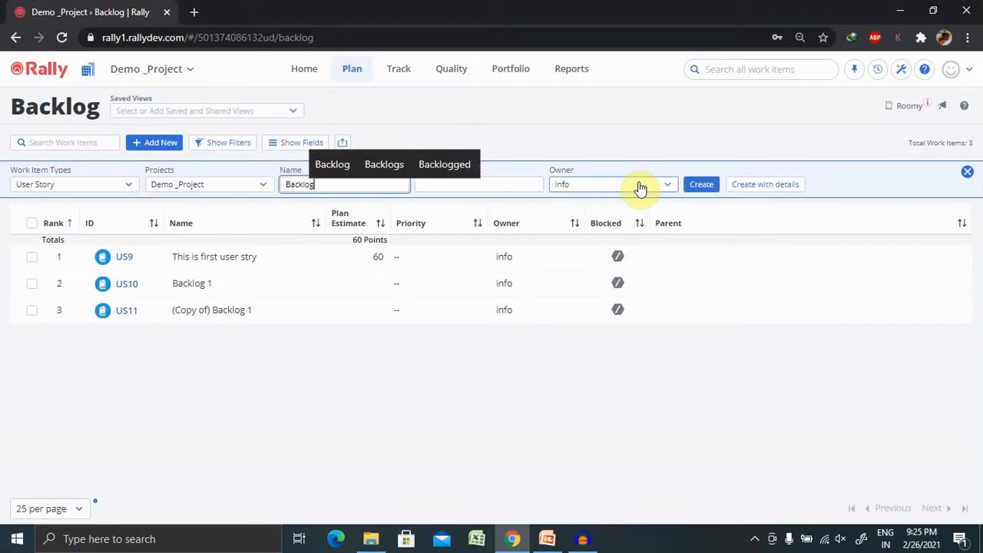
pyautogui.write('2')
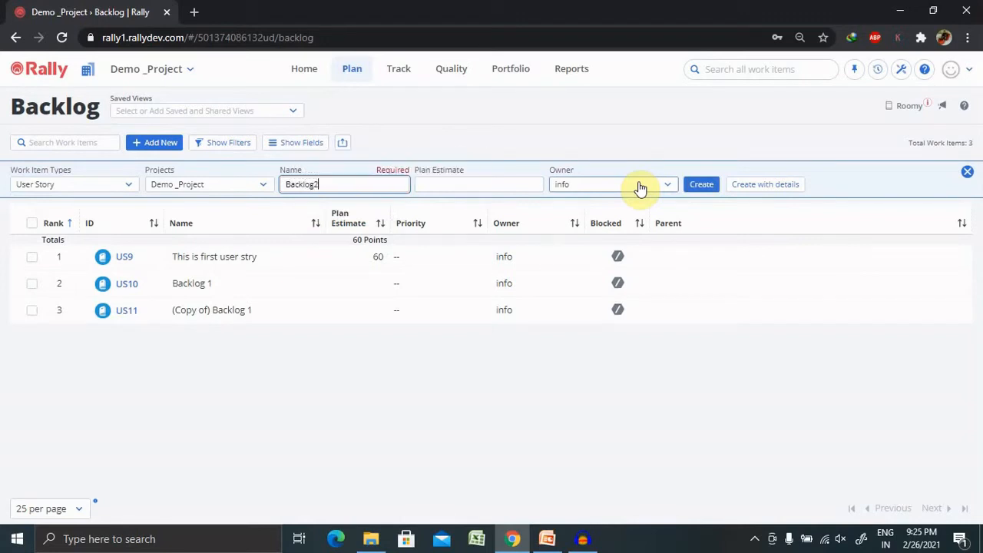
pyautogui.click(477, 184)
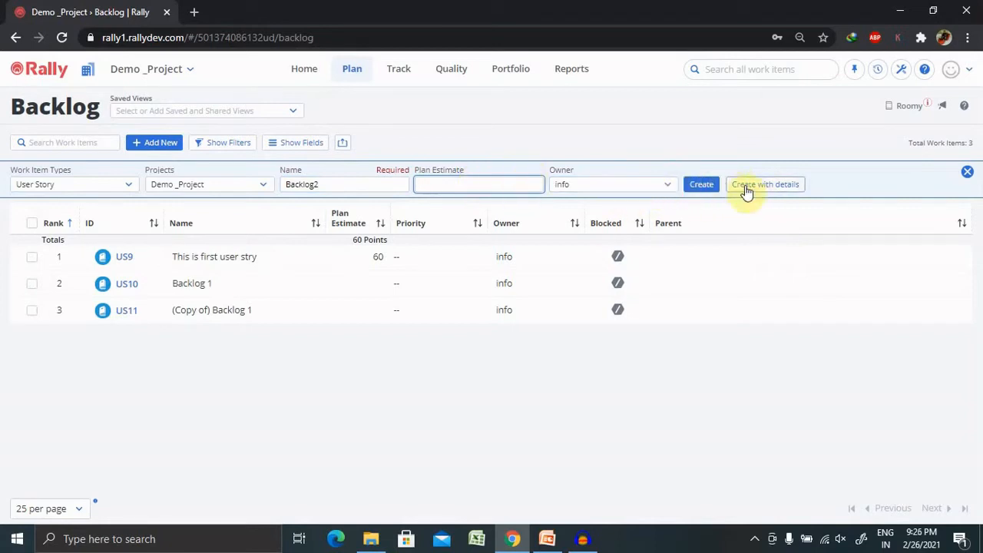
pyautogui.click(778, 188)
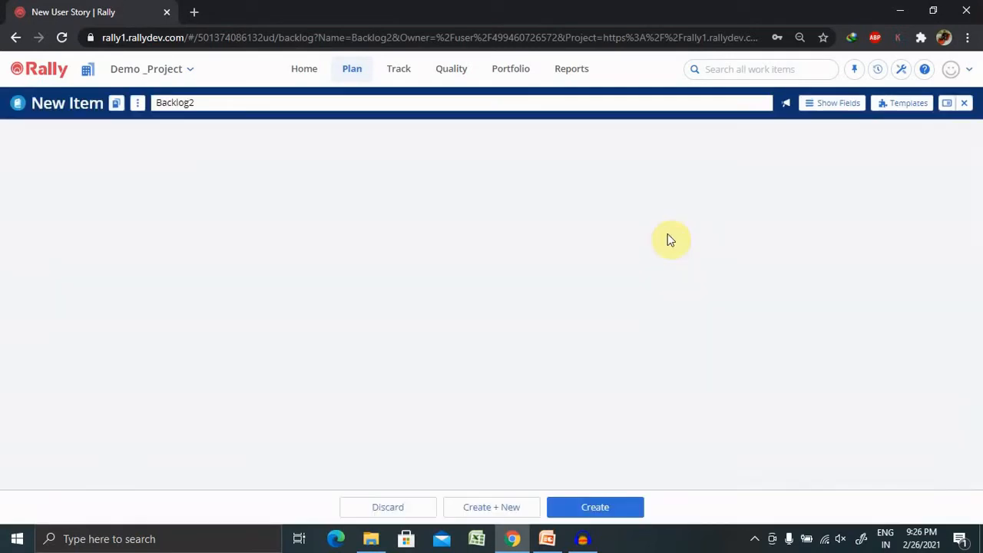
# Step: Enter "This is description of Backlog2" as the description of the new user story
pyautogui.click(203, 308)
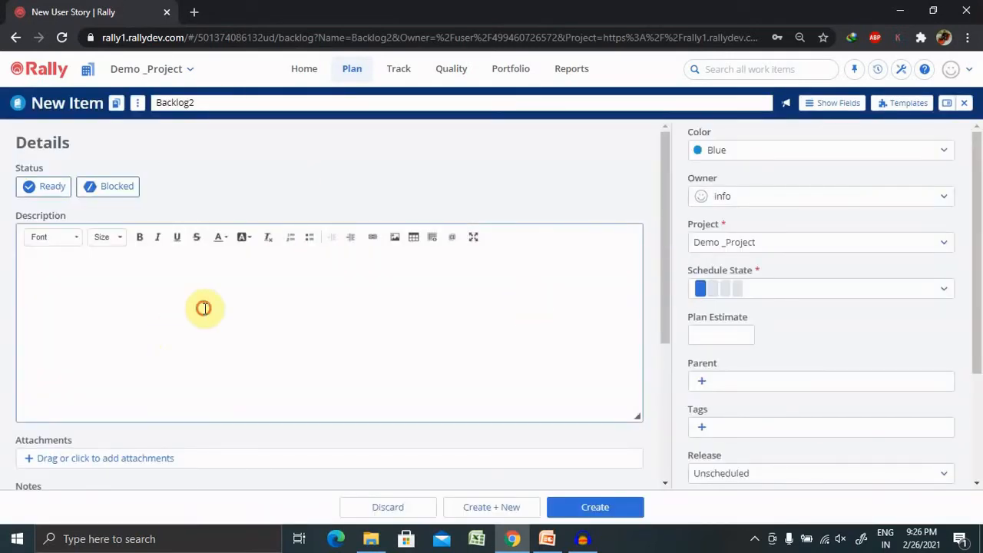
pyautogui.write('This is ')
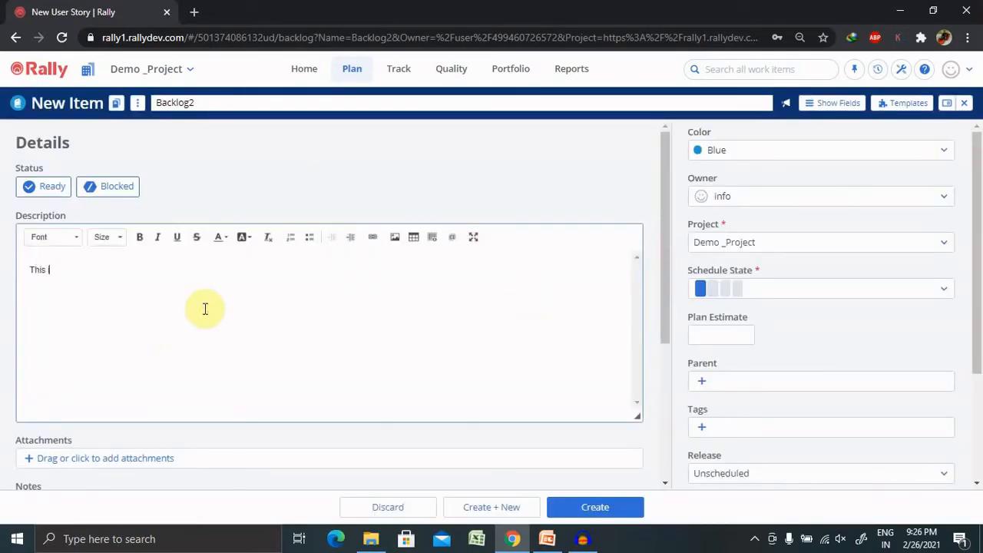
pyautogui.write('de')
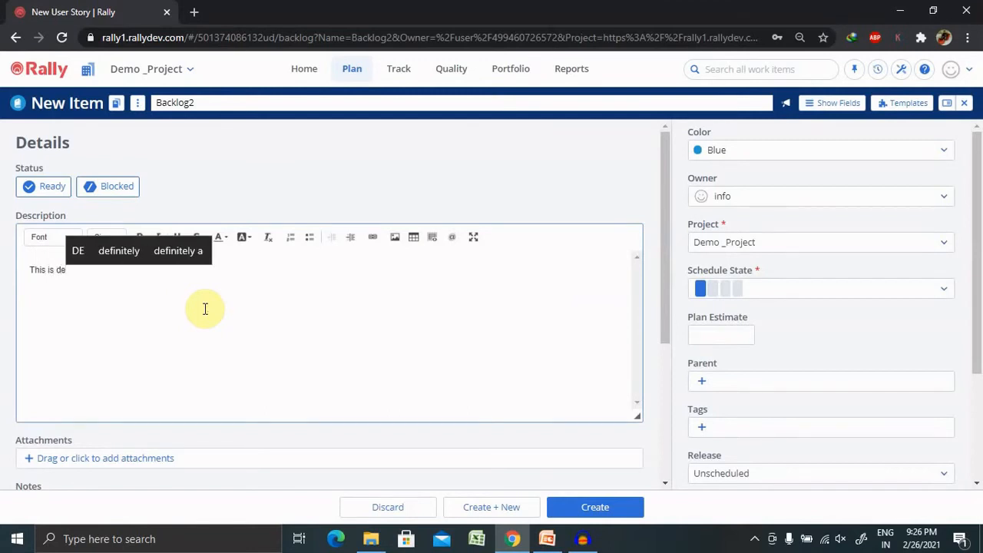
pyautogui.write('scription')
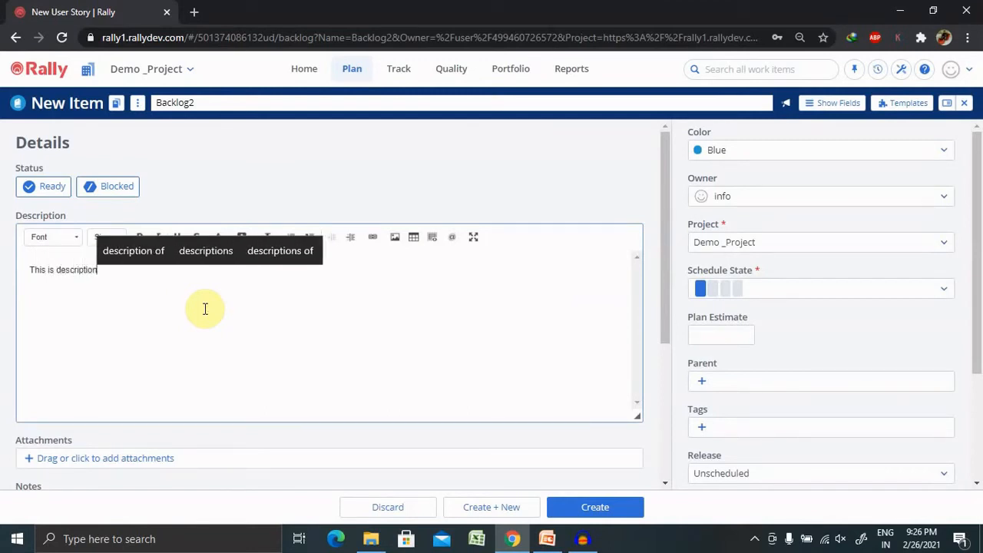
pyautogui.write(' of Ba')
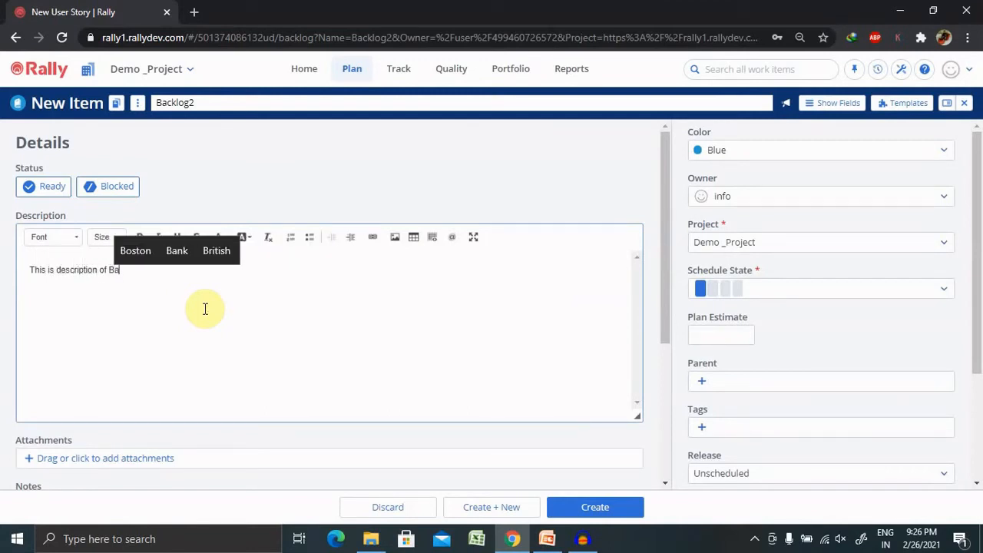
pyautogui.write('cklog')
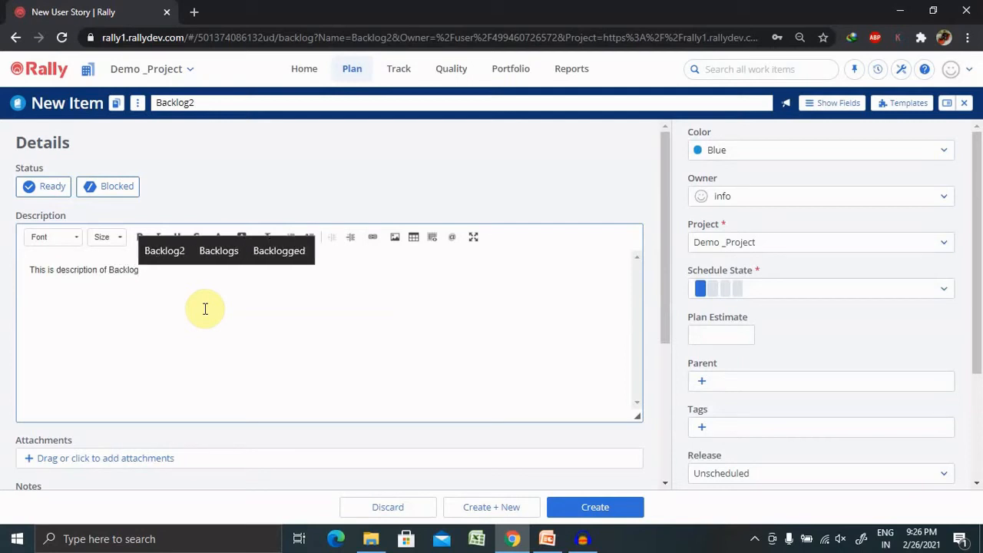
pyautogui.write('2')
# Step: Review the Attachments and Notes sections of the new user story and return to its description
pyautogui.click(668, 309)
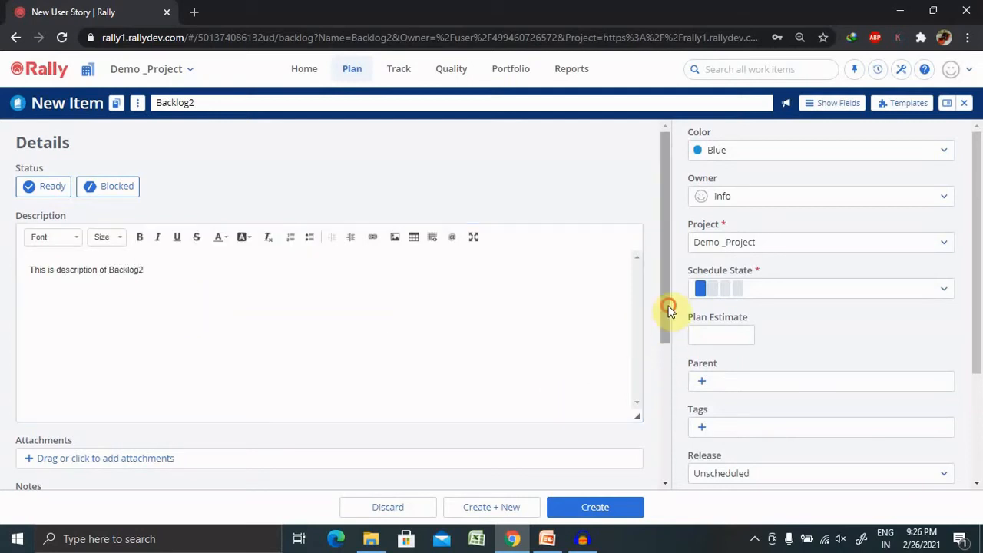
pyautogui.moveTo(668, 308); pyautogui.dragTo(671, 415)
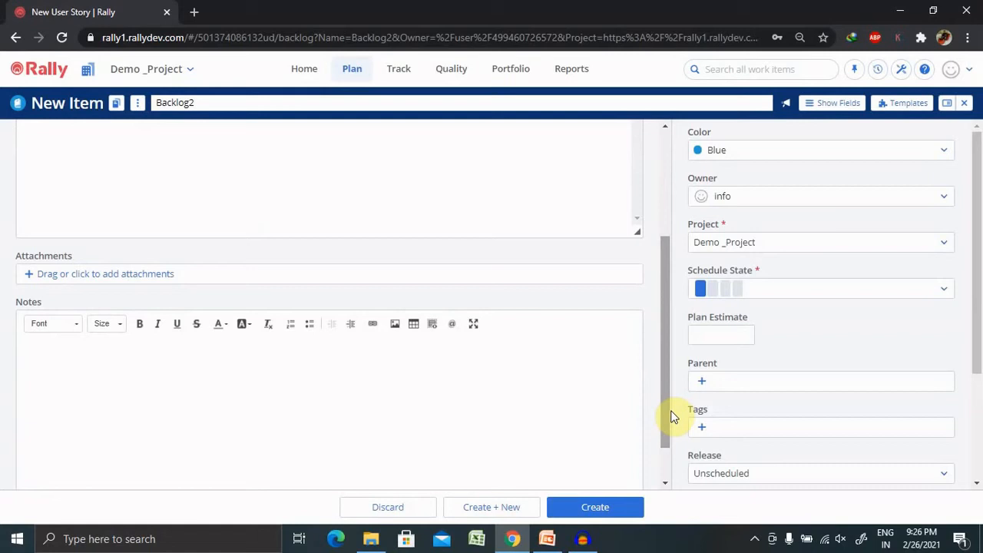
pyautogui.click(145, 379)
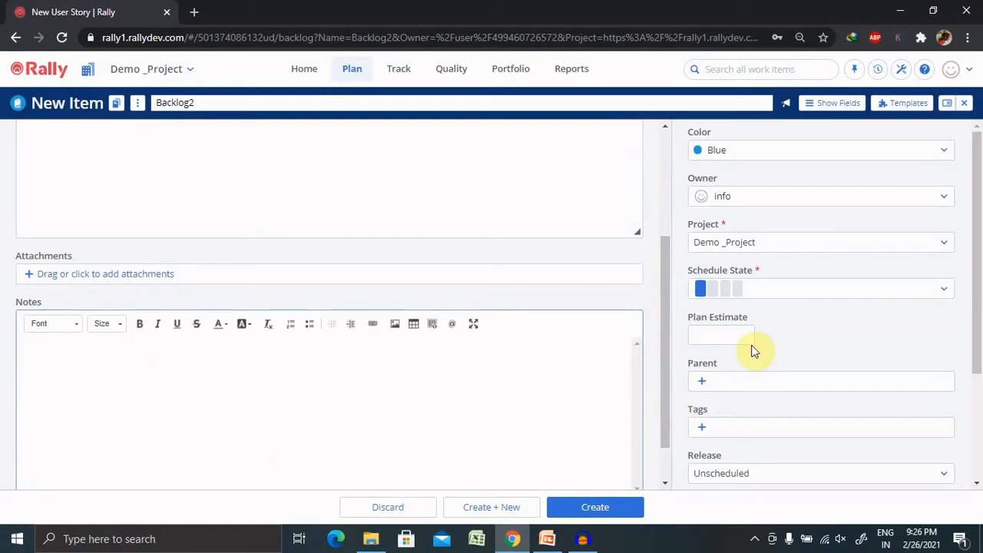
pyautogui.moveTo(668, 346); pyautogui.dragTo(669, 259)
pyautogui.click(281, 323)
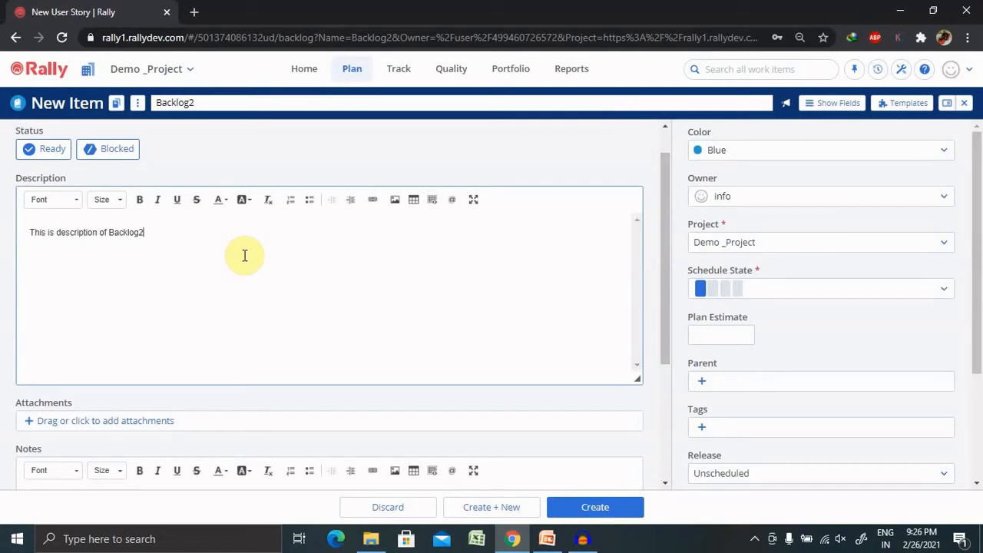
# Step: Choose info as the owner and review the schedule state, release, iteration and milestone fields
pyautogui.moveTo(976, 165); pyautogui.dragTo(977, 175)
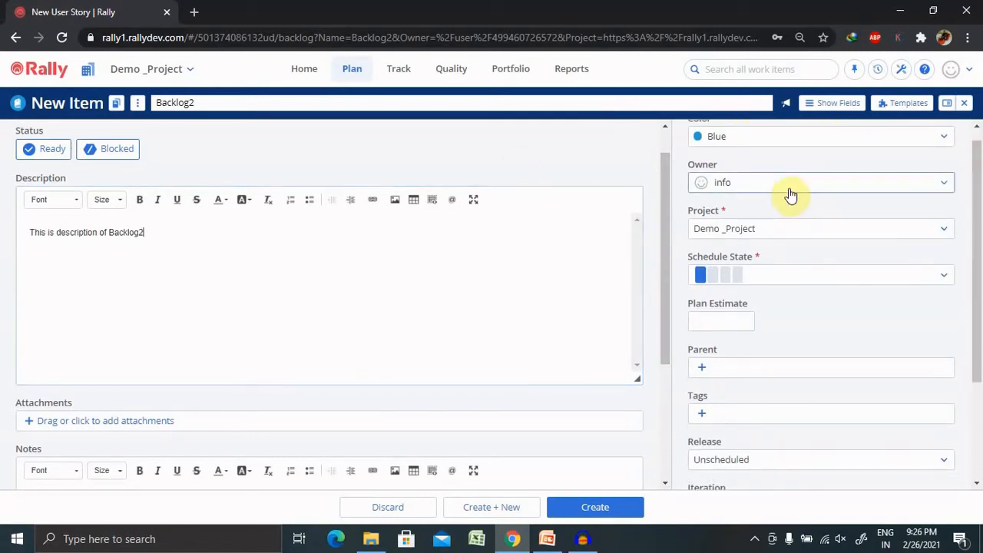
pyautogui.click(790, 189)
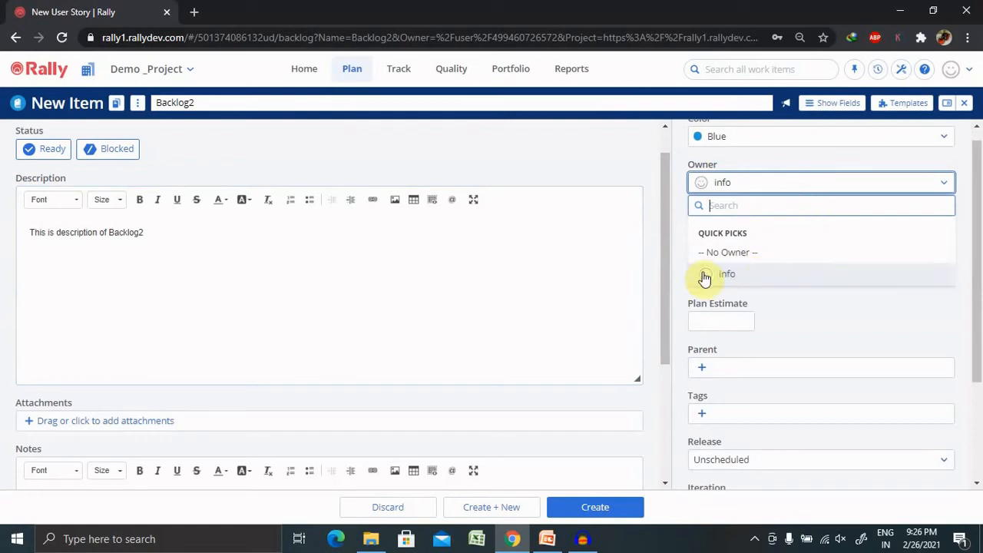
pyautogui.click(742, 276)
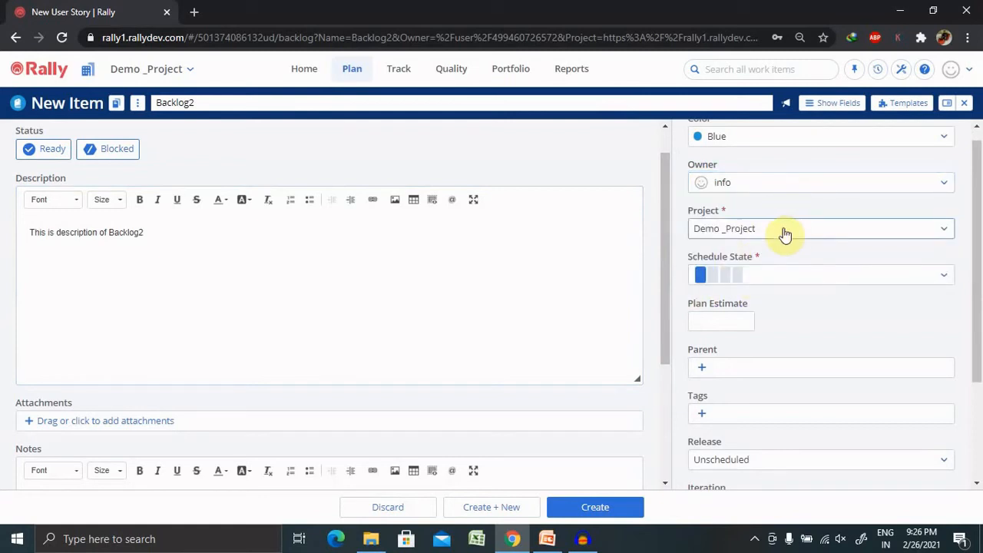
pyautogui.click(799, 278)
pyautogui.click(751, 296)
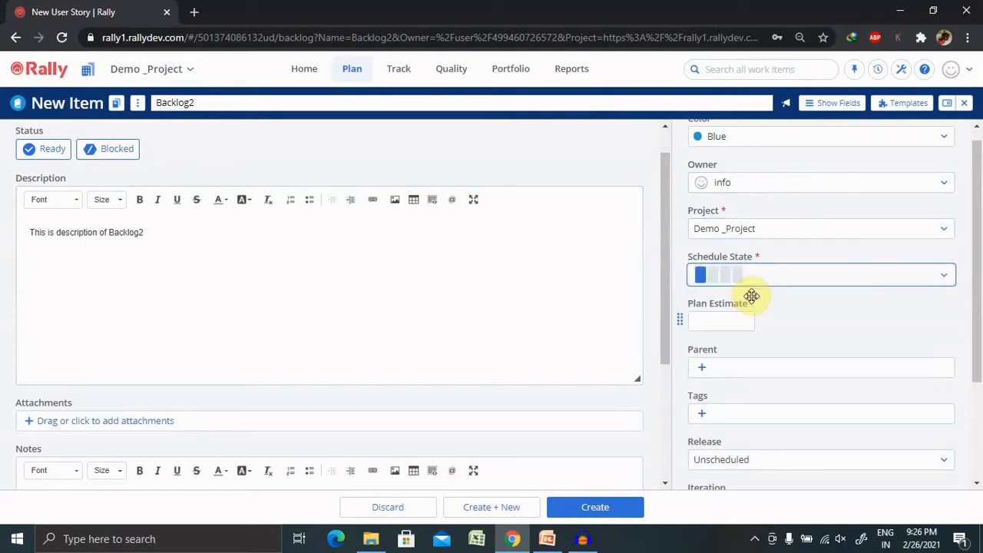
pyautogui.moveTo(977, 301); pyautogui.dragTo(970, 389)
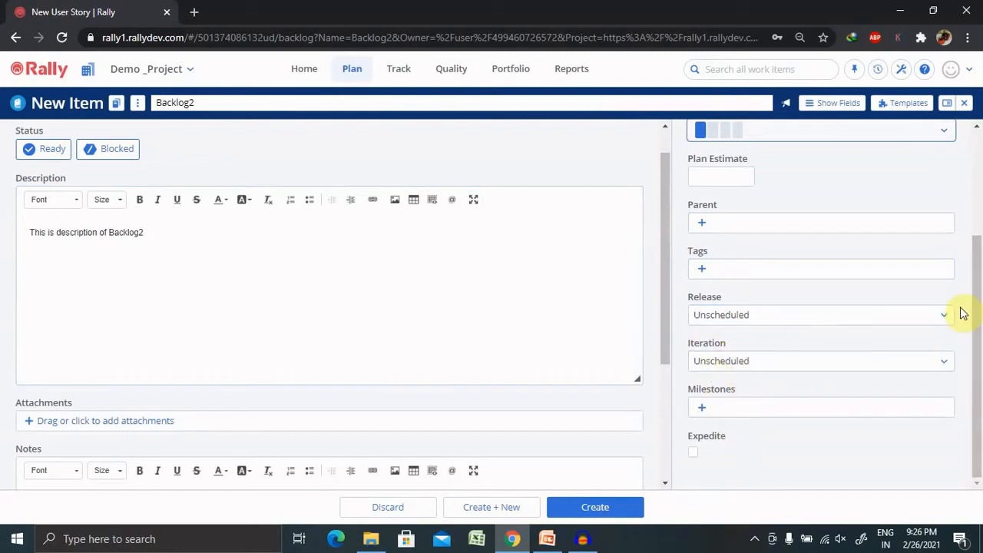
pyautogui.scroll(2, 976, 274)
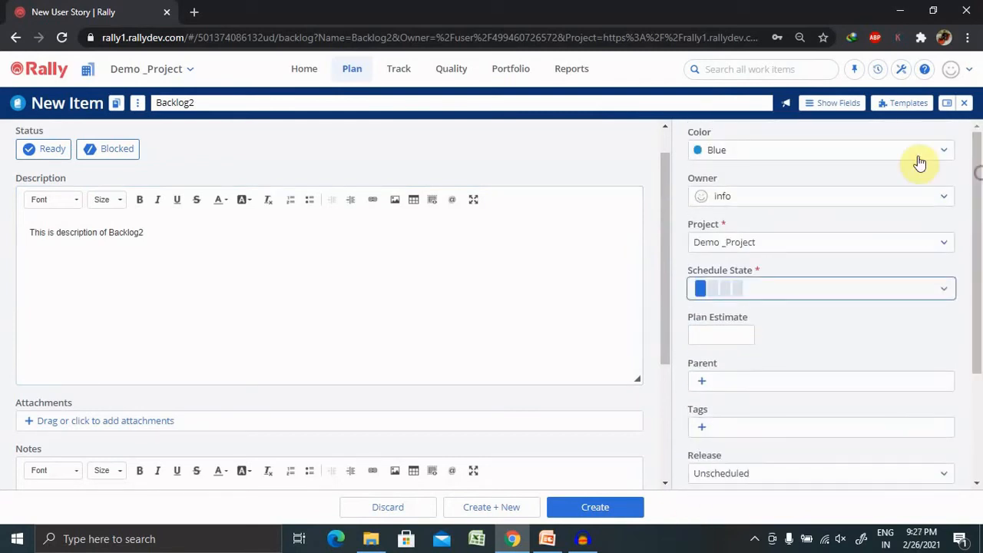
# Step: Check which fields can be displayed on the form without applying changes, and create the Backlog2 user story
pyautogui.click(801, 107)
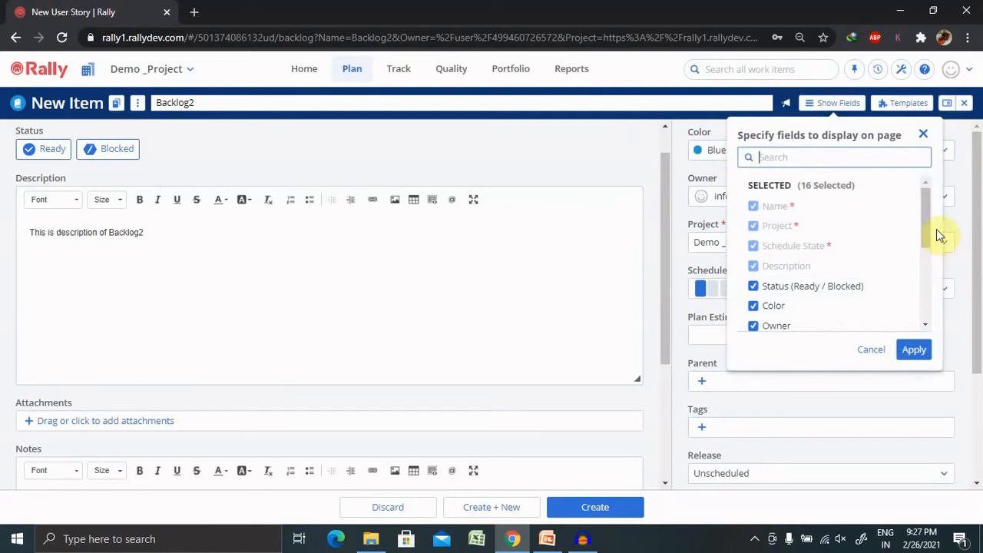
pyautogui.moveTo(924, 214); pyautogui.dragTo(932, 164)
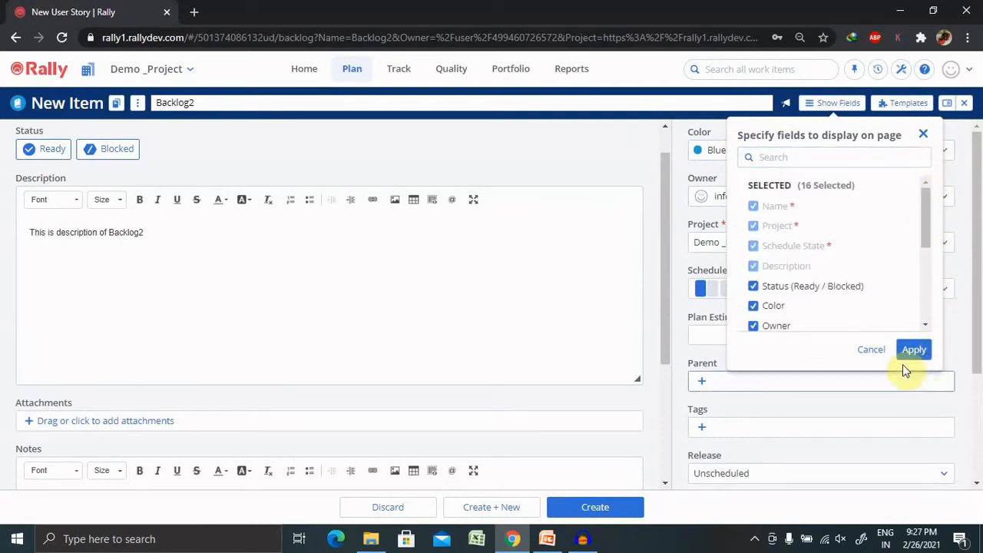
pyautogui.click(871, 350)
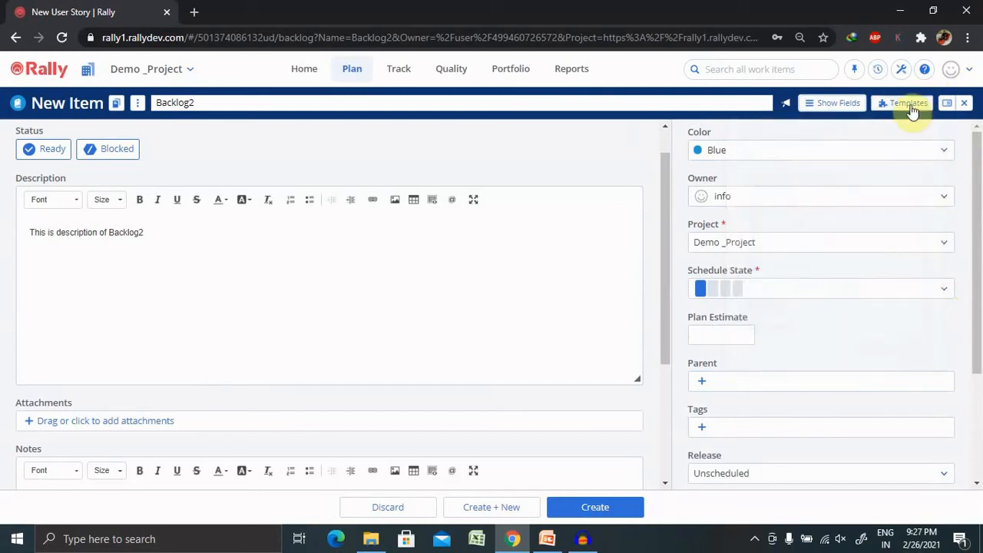
pyautogui.click(587, 508)
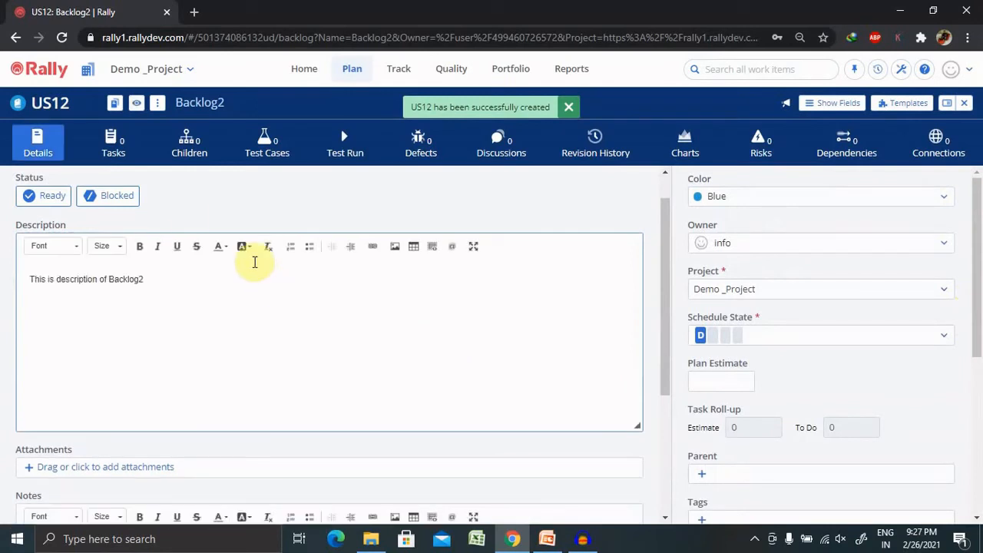
# Step: View the Tasks, Children and Test Cases sections of the new Backlog2 user story
pyautogui.click(96, 144)
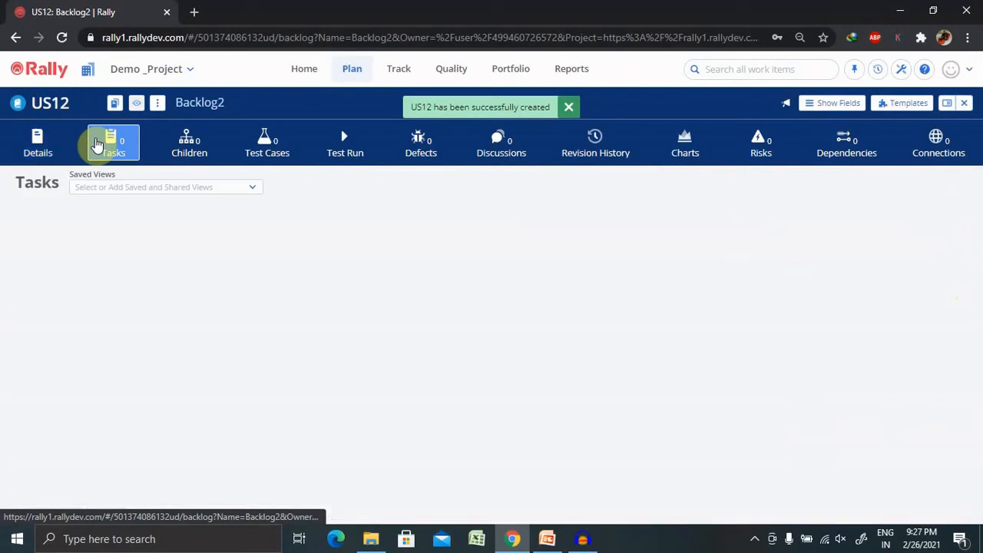
pyautogui.click(188, 156)
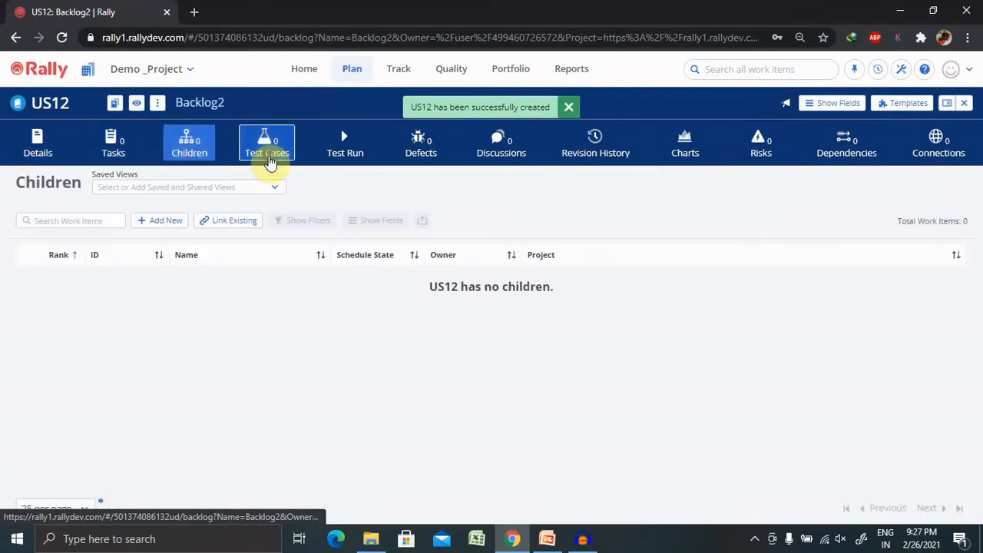
pyautogui.click(268, 160)
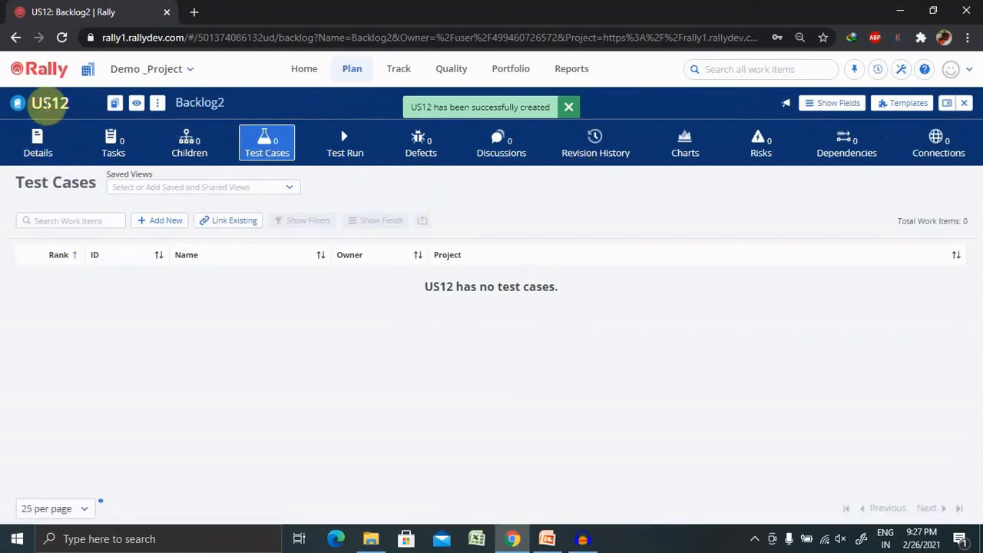
# Step: Leave the story's detail page and return to the project's backlog list
pyautogui.click(14, 38)
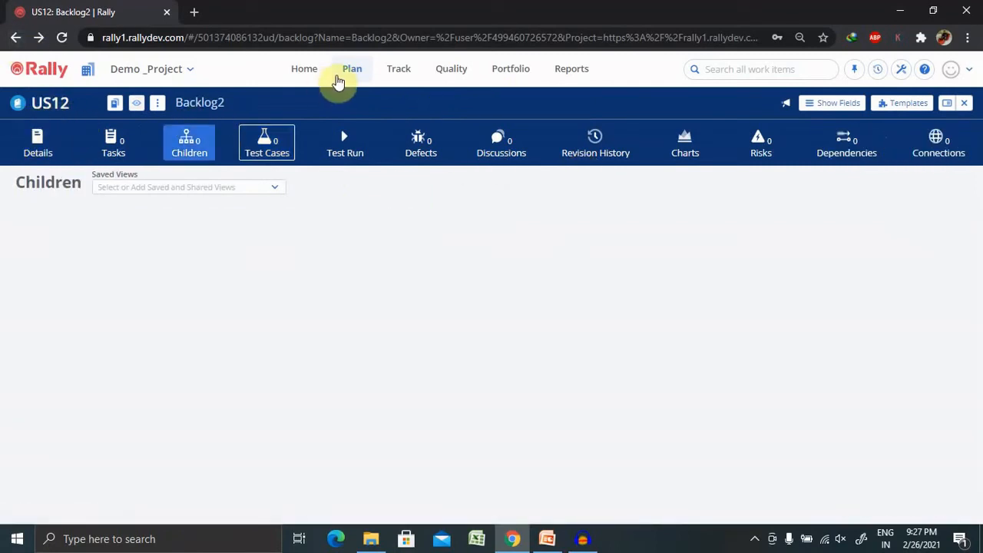
pyautogui.moveTo(343, 79)
pyautogui.click(376, 111)
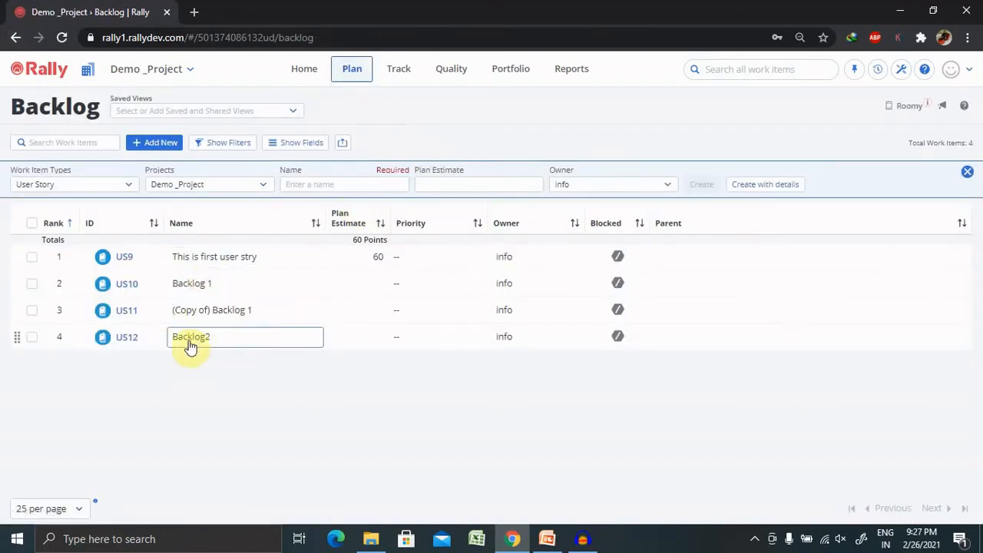
# Step: Make a copy of the Backlog2 user story in the backlog list
pyautogui.click(33, 338)
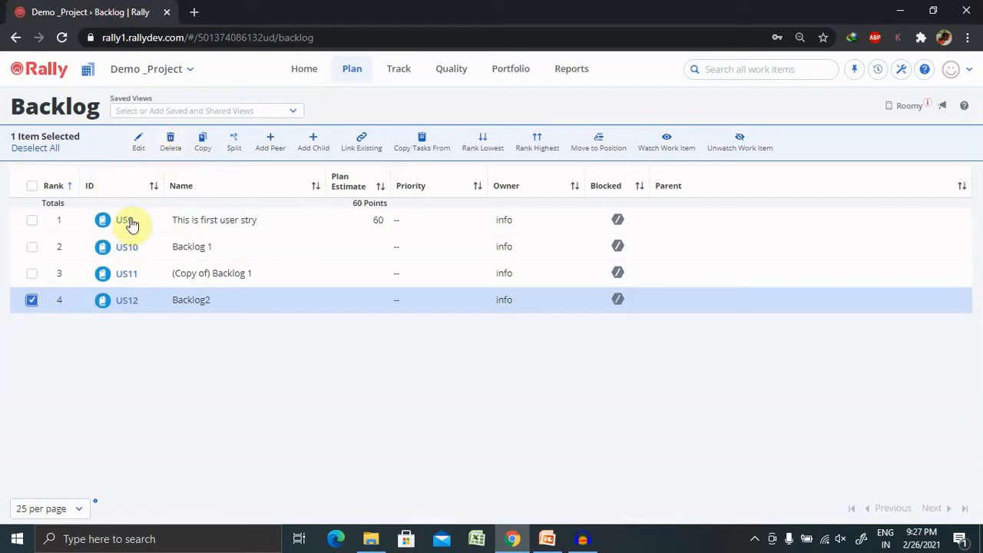
pyautogui.click(202, 147)
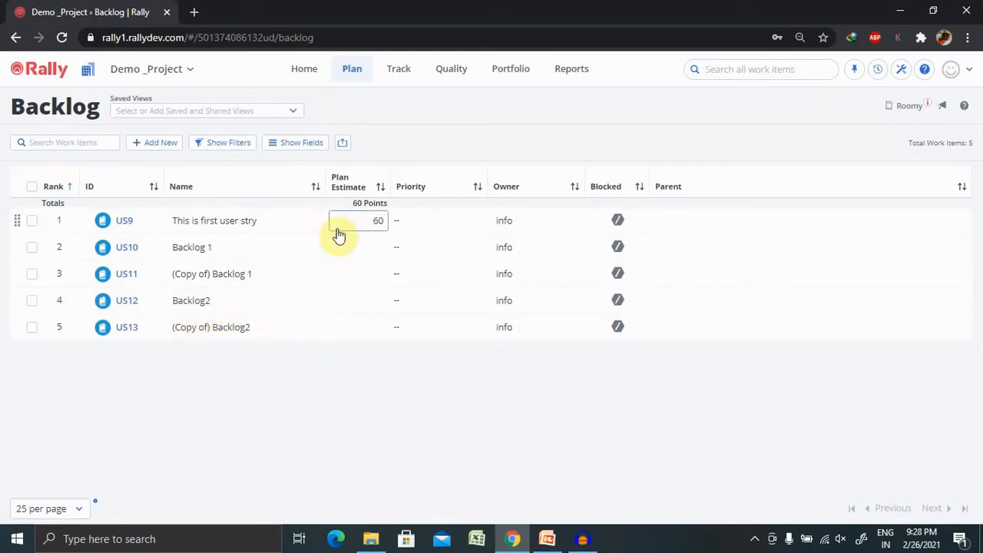
# Step: Copy the tasks of (Copy of) Backlog 1 and This is first user stry from Demo _Project into the (Copy of) Backlog2 story
pyautogui.click(32, 328)
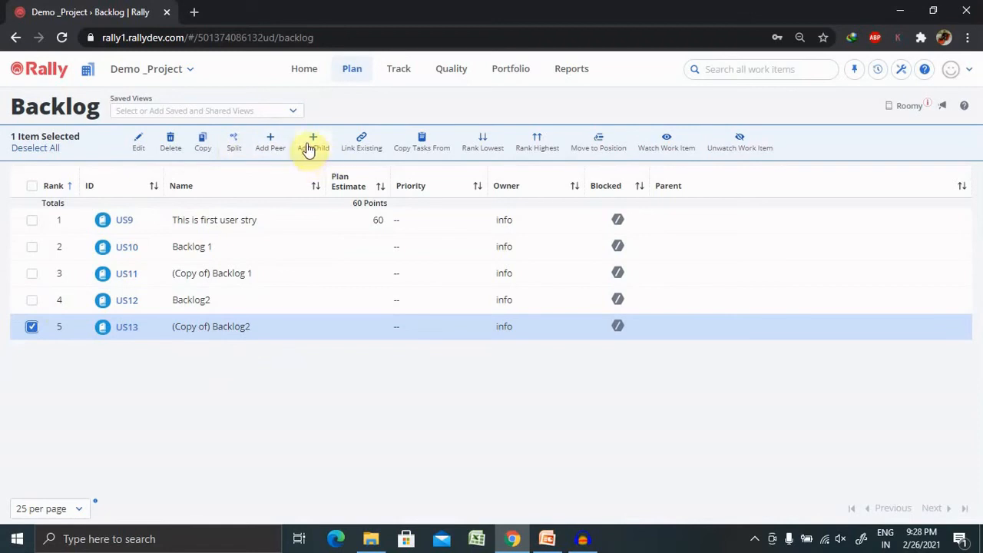
pyautogui.click(428, 149)
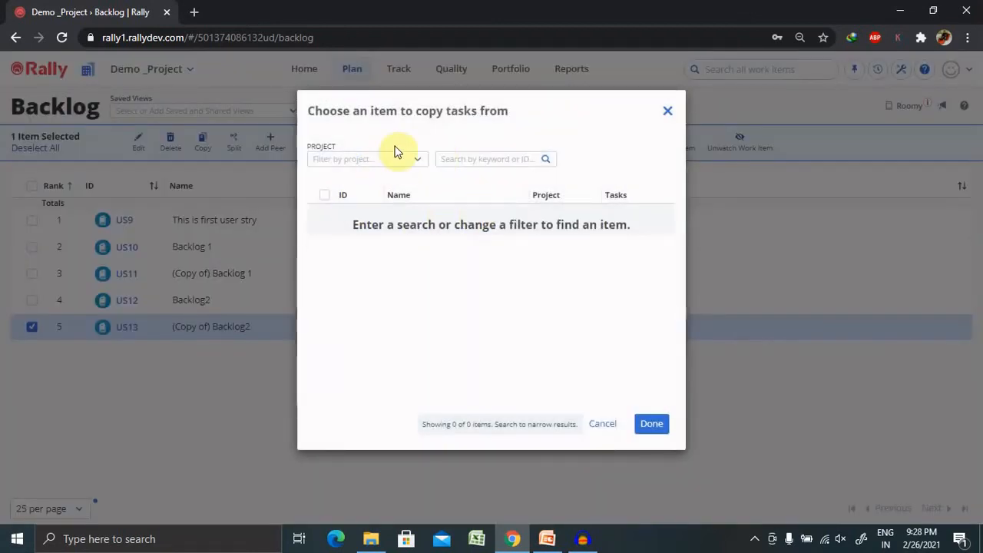
pyautogui.click(400, 159)
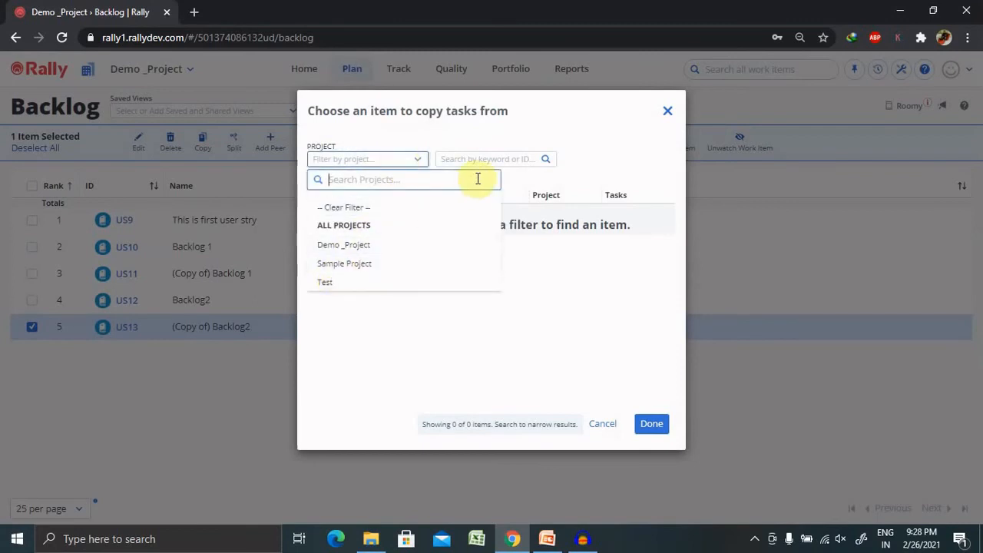
pyautogui.click(485, 157)
pyautogui.click(396, 164)
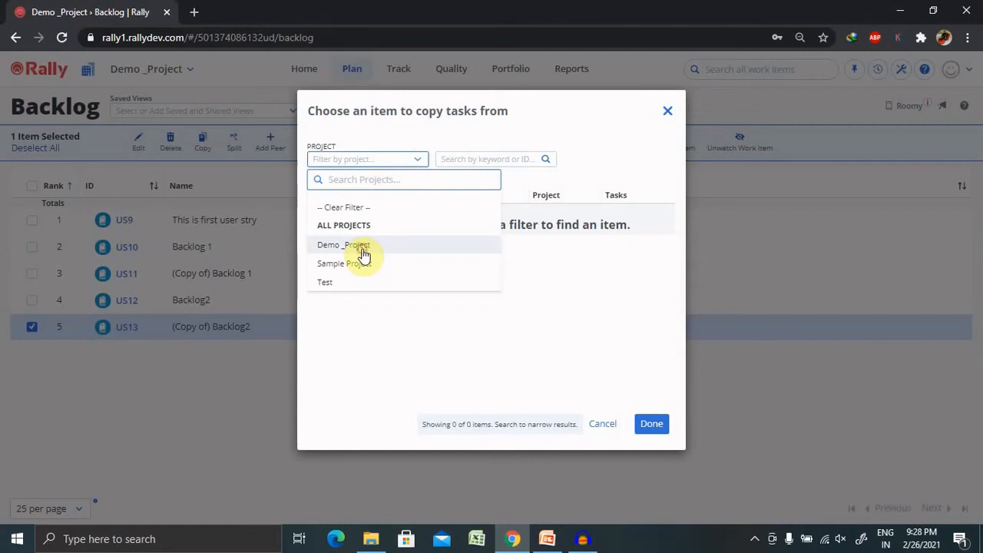
pyautogui.click(364, 254)
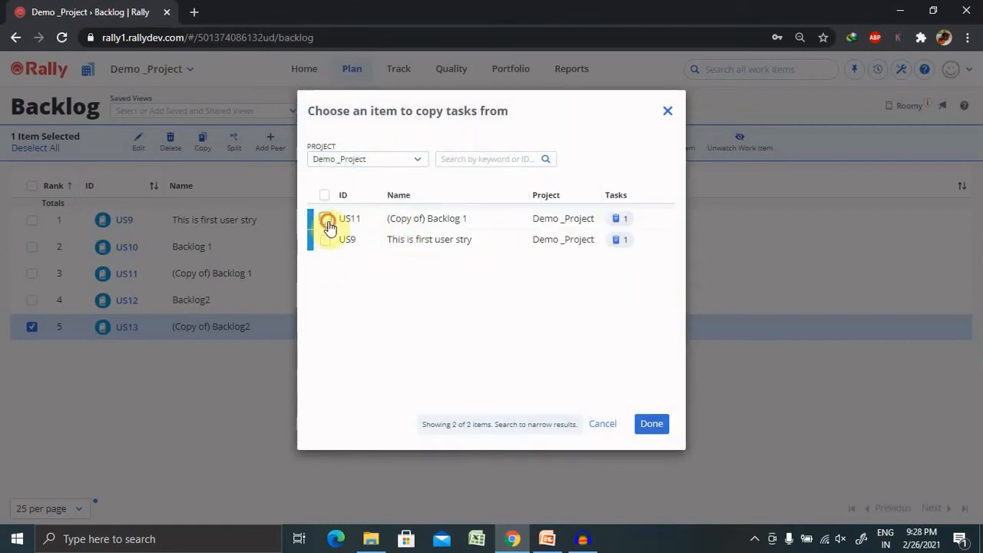
pyautogui.click(326, 220)
pyautogui.click(325, 242)
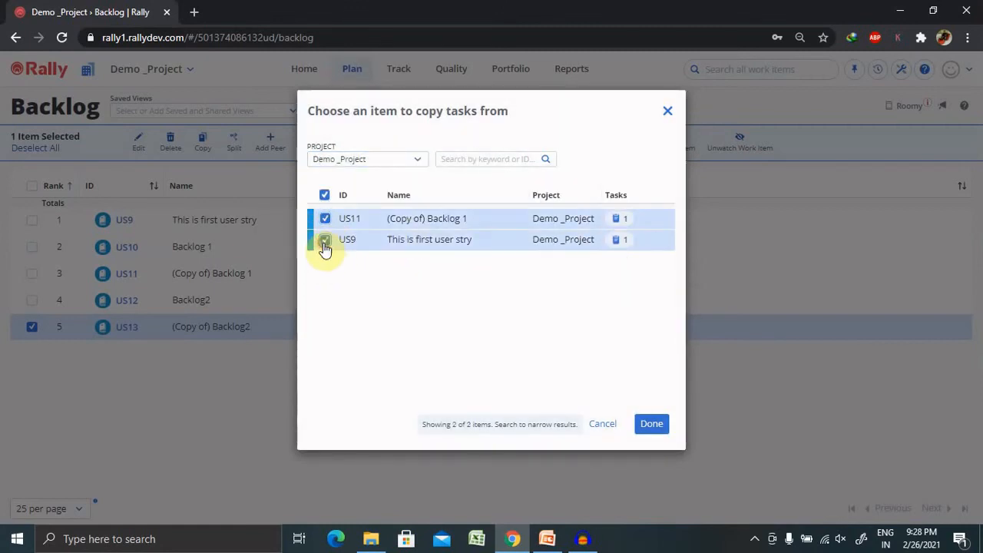
pyautogui.click(652, 425)
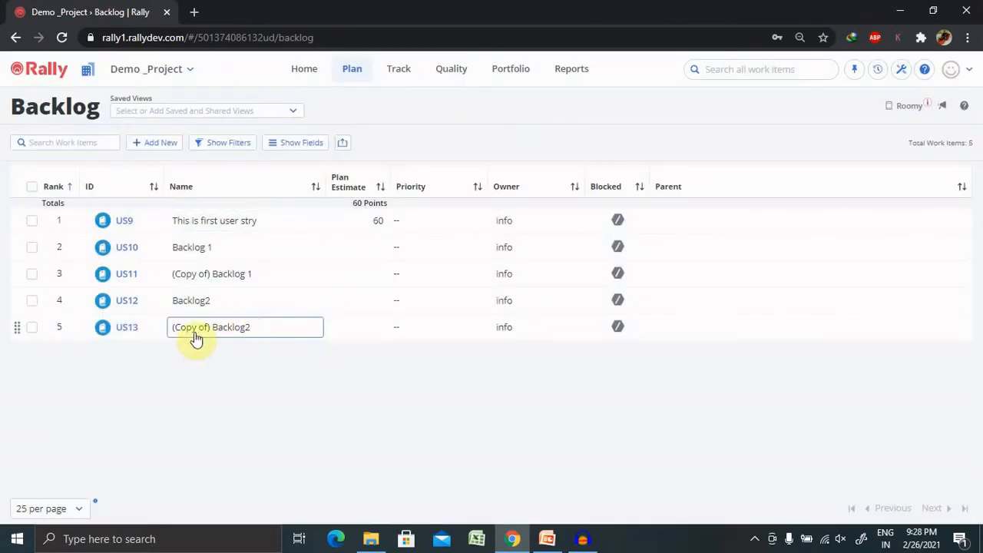
# Step: Check the tasks of the (Copy of) Backlog2 story and return to the backlog list
pyautogui.click(116, 328)
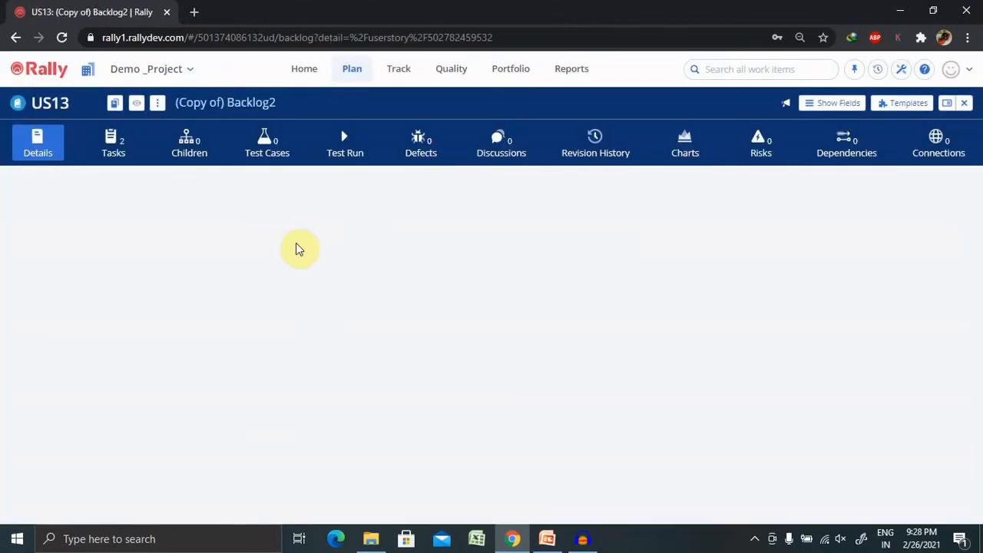
pyautogui.click(113, 144)
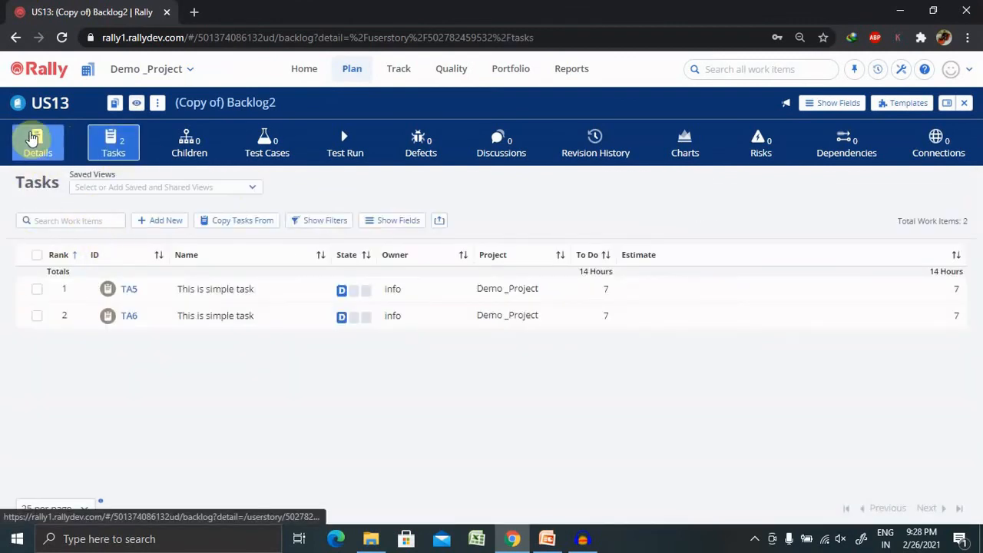
pyautogui.click(16, 37)
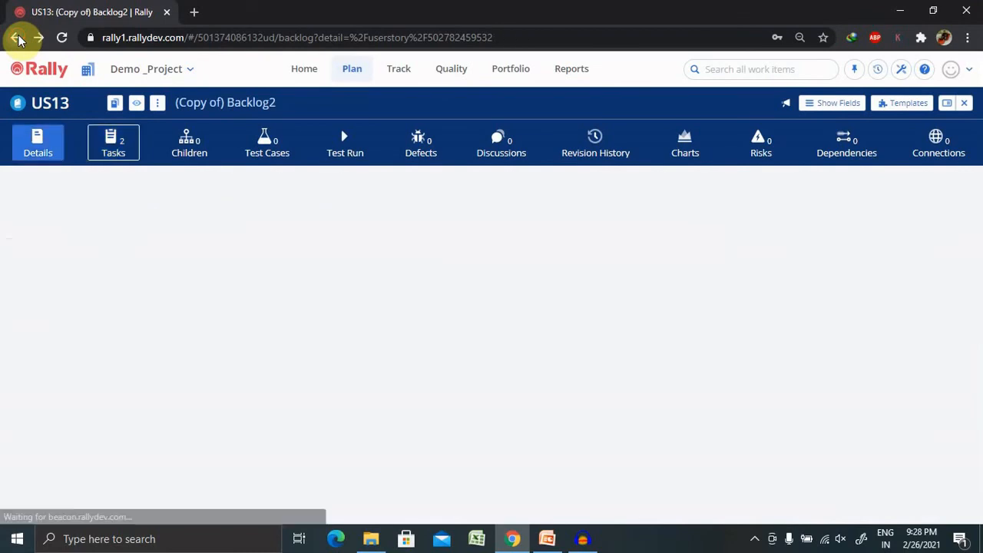
pyautogui.click(17, 38)
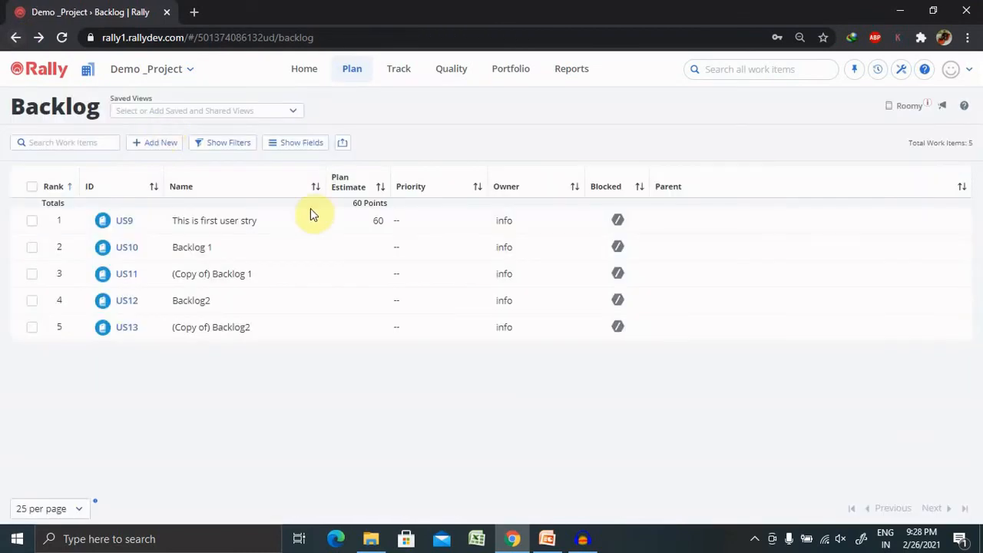
# Step: Rank the (Copy of) Backlog2 story lowest in the backlog and select it again
pyautogui.click(31, 329)
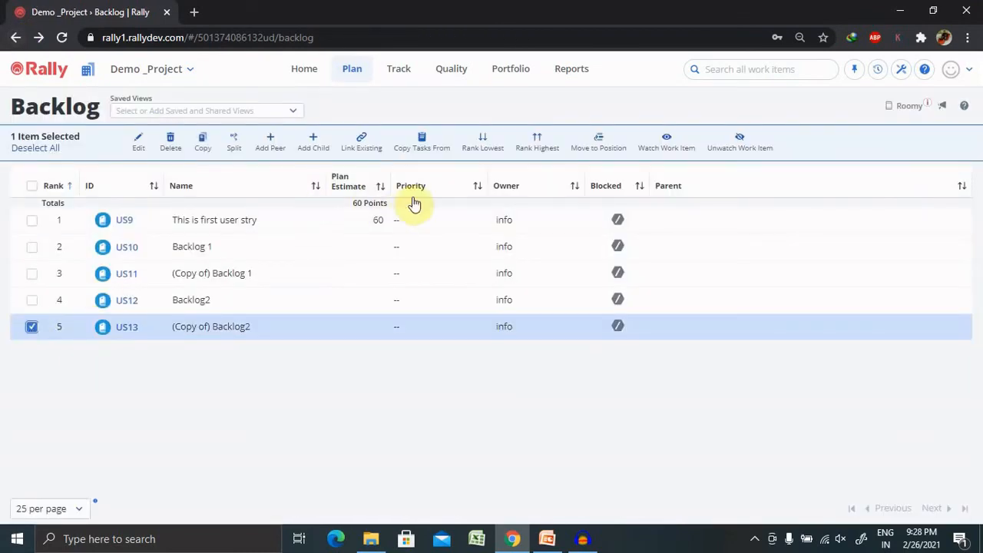
pyautogui.click(484, 152)
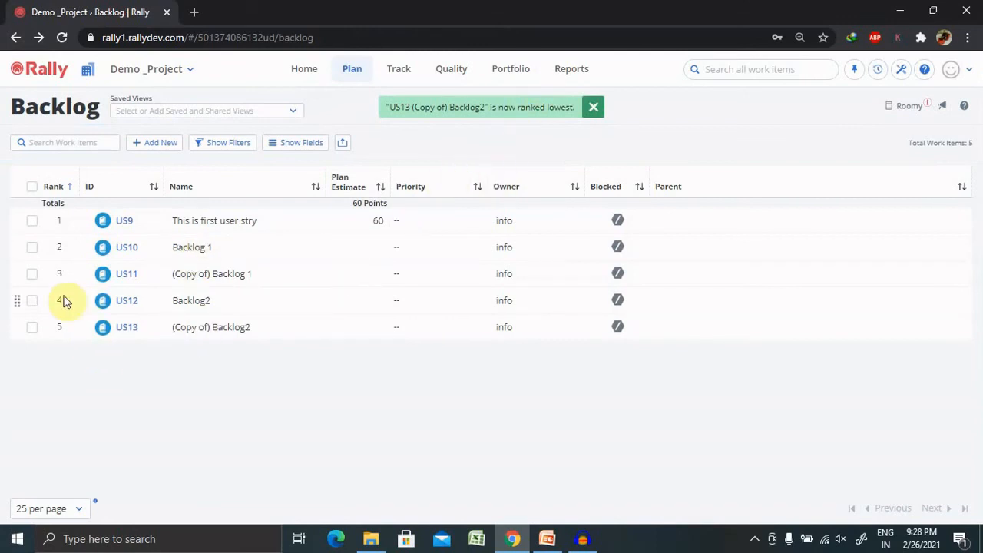
pyautogui.click(30, 329)
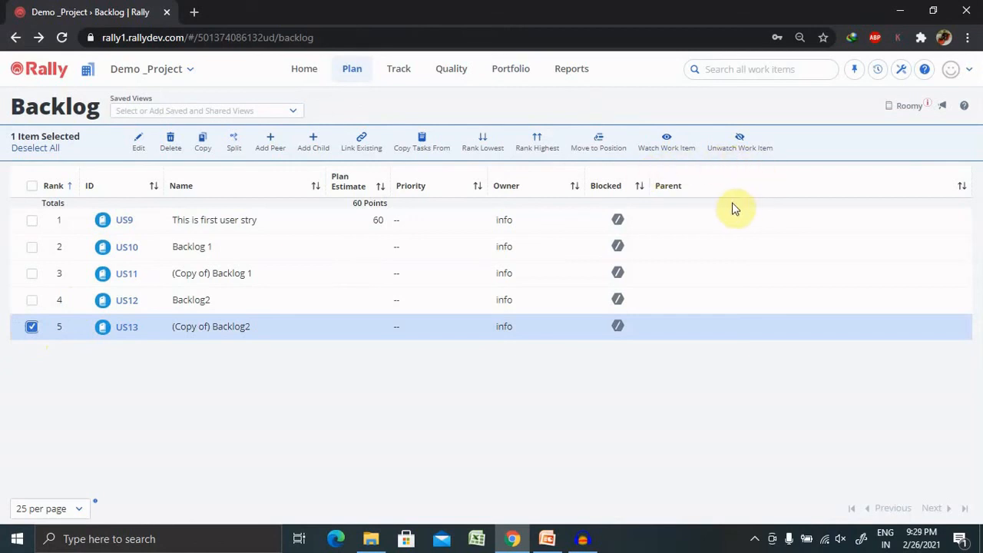
pyautogui.click(266, 112)
pyautogui.click(183, 399)
pyautogui.click(418, 480)
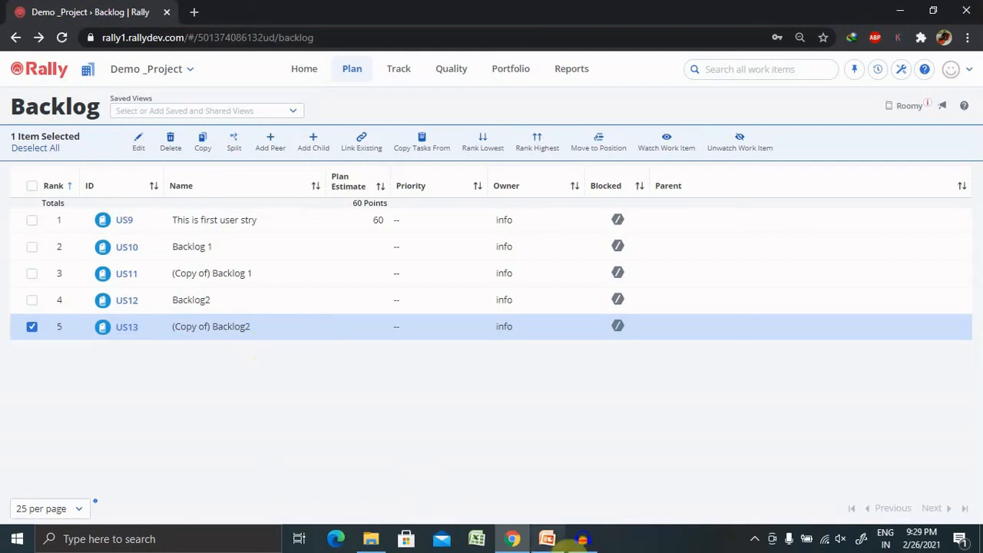
# Step: Switch to the How to Add Backlog in Rally presentation in PowerPoint and show the closing Thank You slide
pyautogui.click(547, 538)
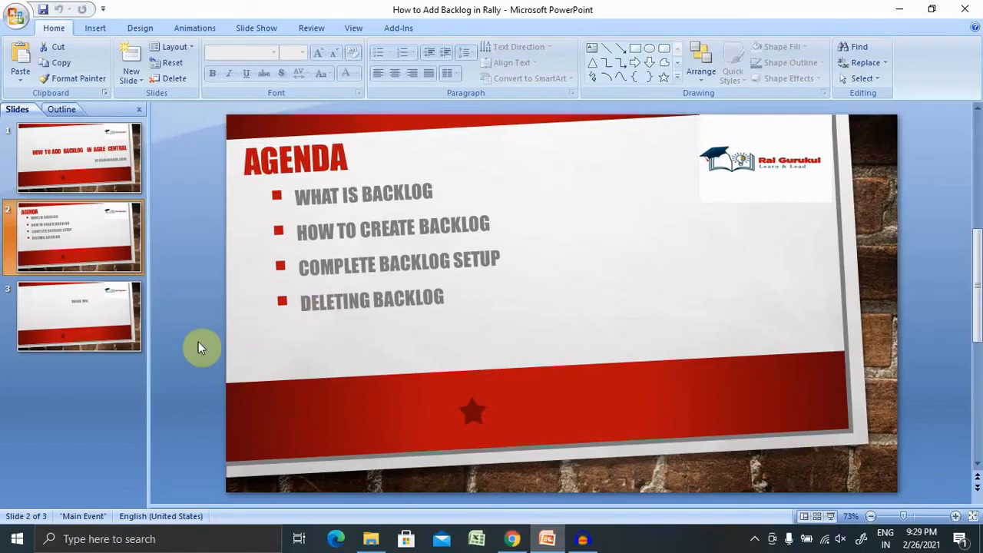
pyautogui.click(120, 329)
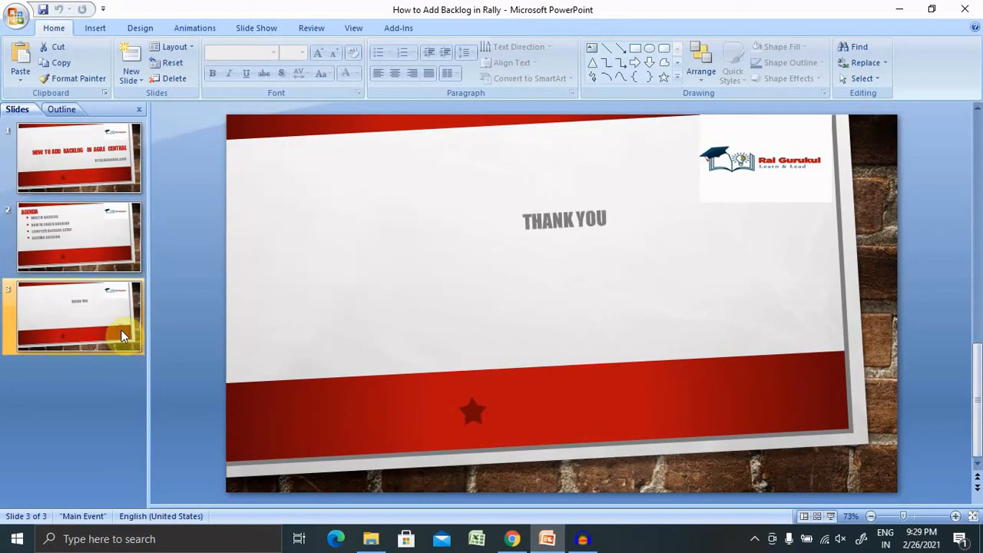